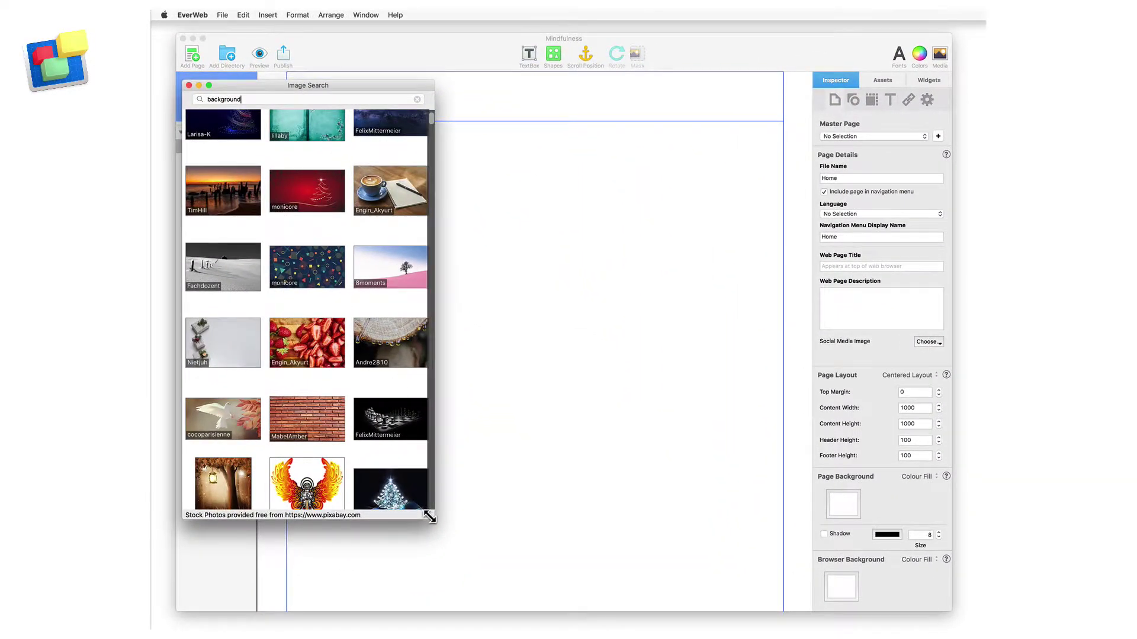
- Widen the image results, then position and enlarge the pink hillside tree photo on the Home page
mouse_move(429, 517)
mouse_down()
mouse_move(490, 389)
mouse_move(487, 397)
mouse_up()
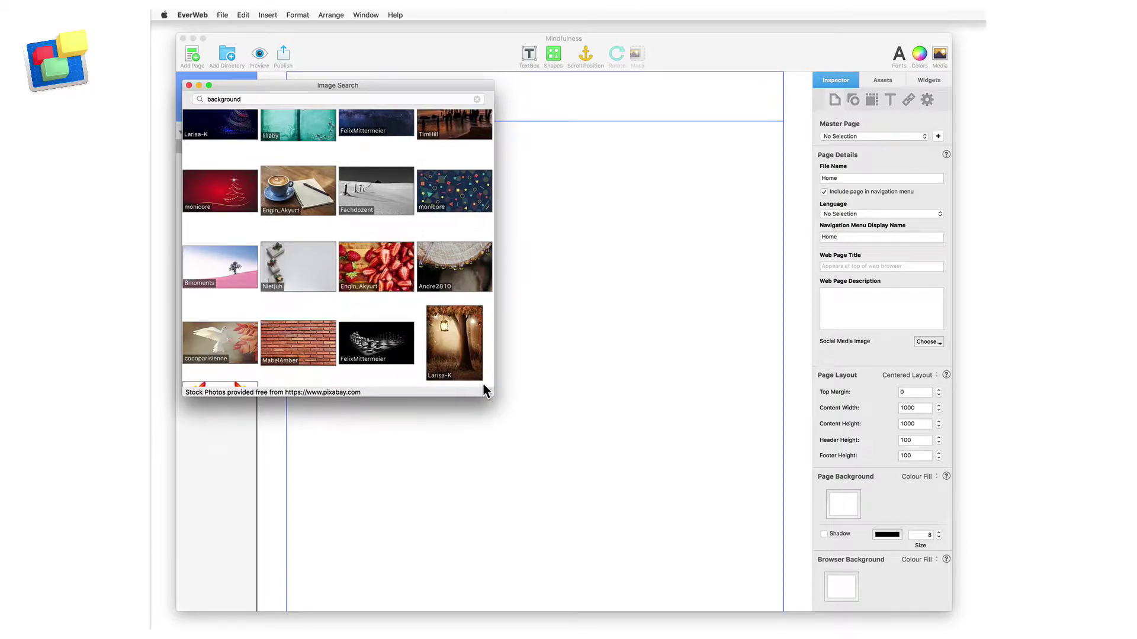
scroll(386, 253, down, 2)
scroll(386, 253, down, 2)
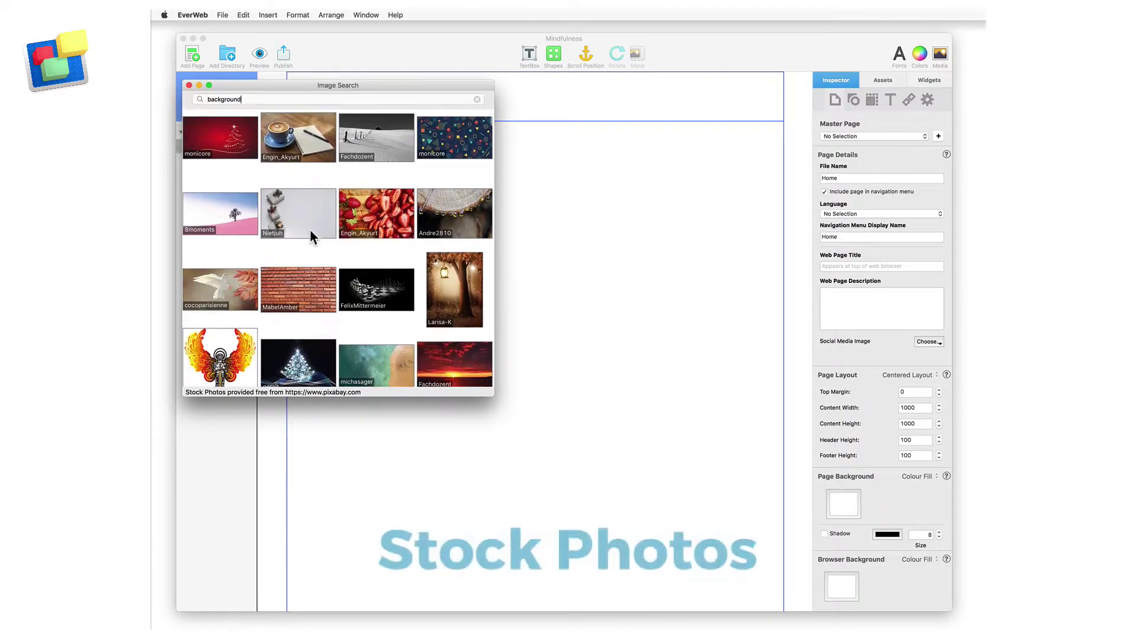
drag(236, 218, 589, 356)
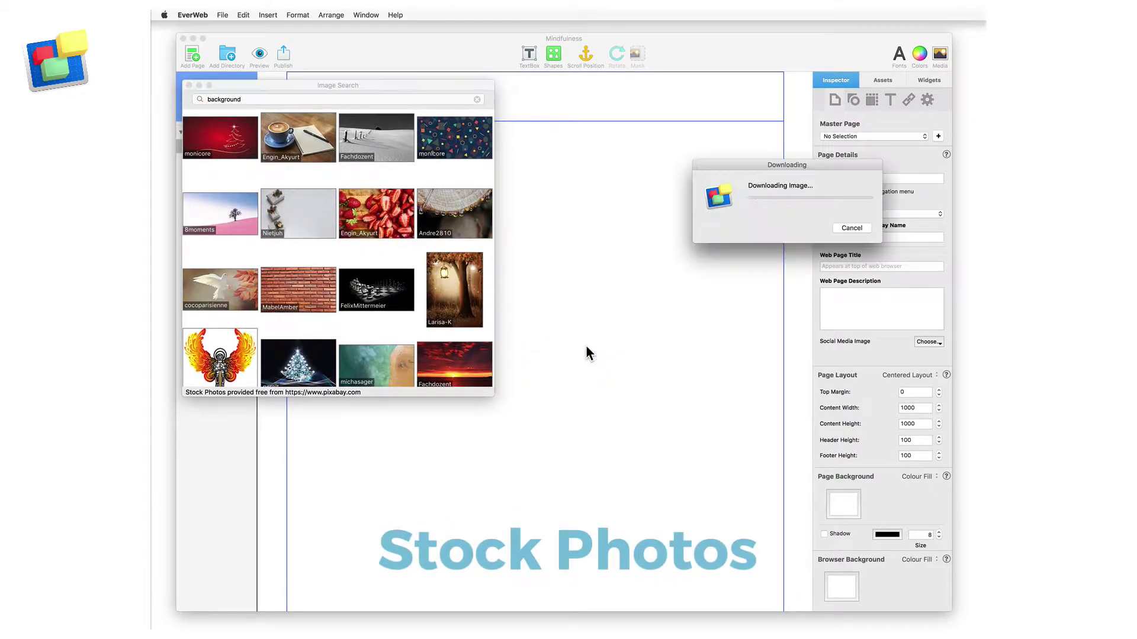
click(188, 85)
drag(521, 317, 380, 224)
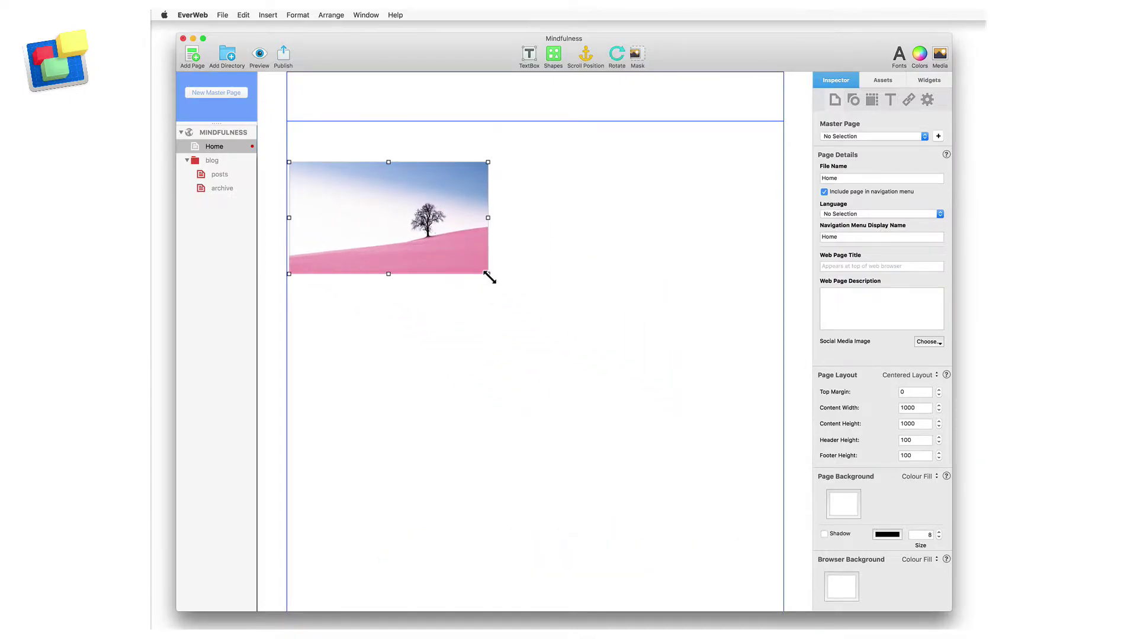
drag(487, 274, 749, 419)
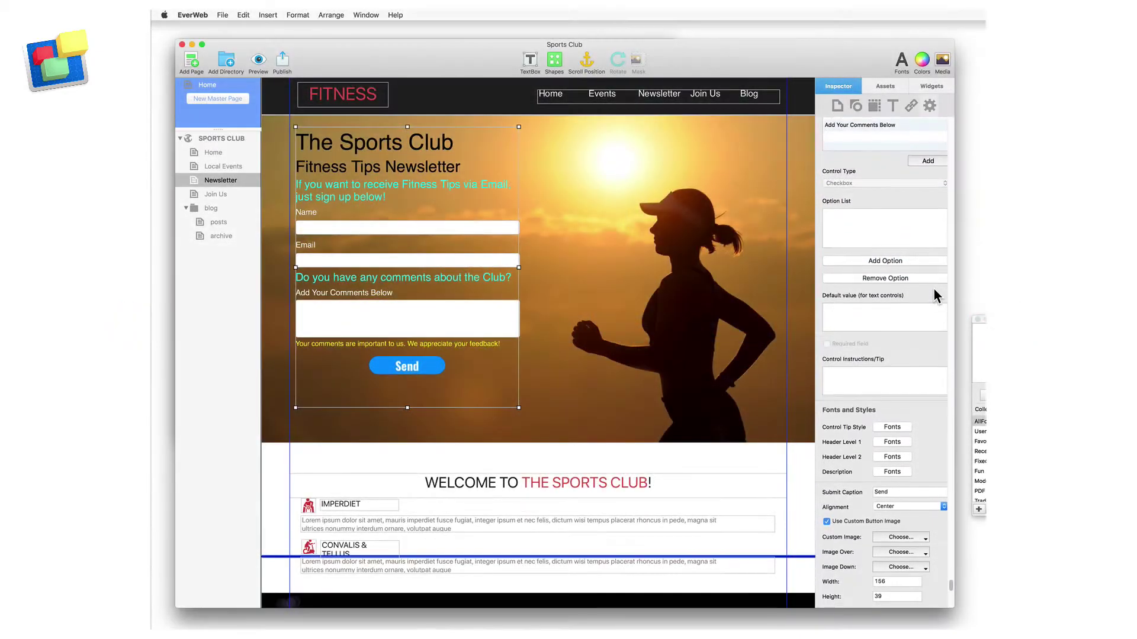
scroll(933, 288, down, 1)
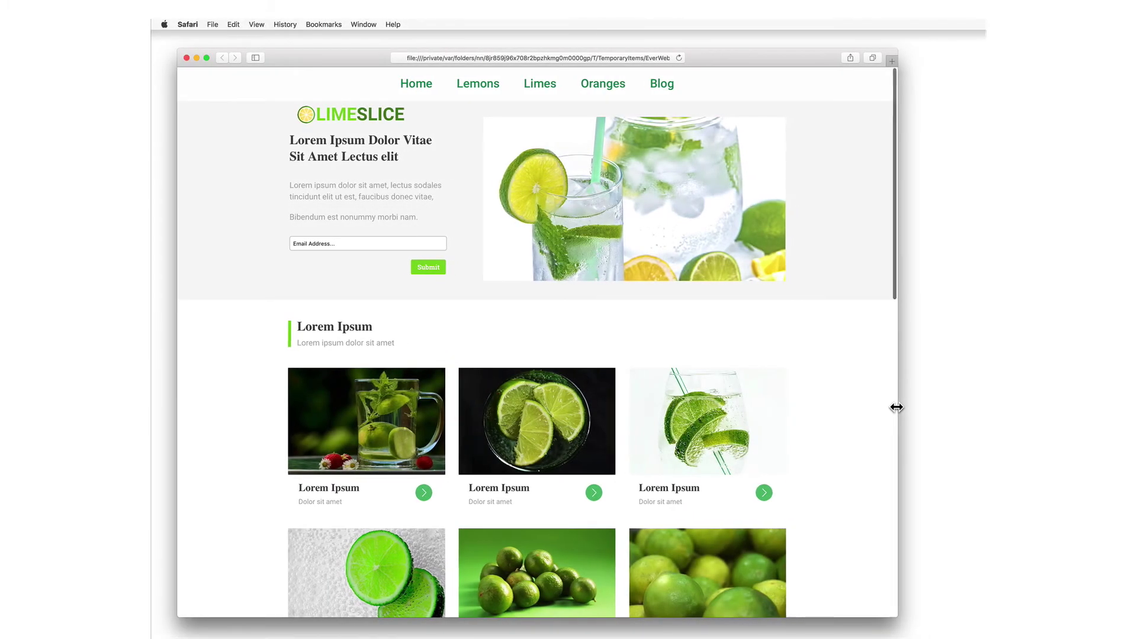
- Shrink the Safari window to a phone-like width and expand the collapsed Menu dropdown
drag(927, 409, 550, 387)
click(196, 89)
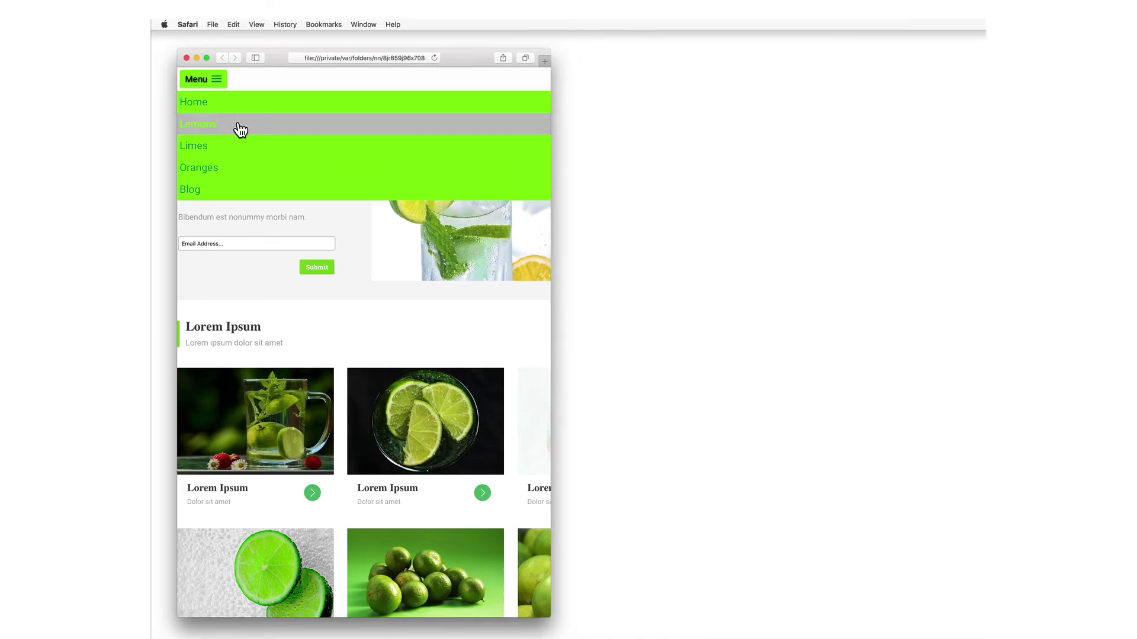